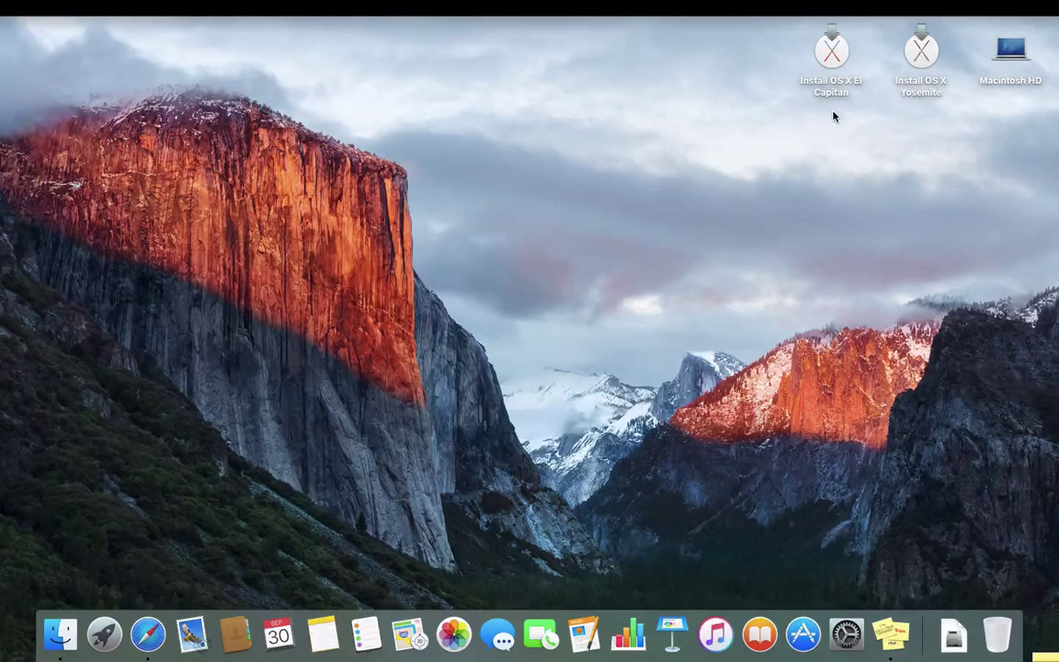
pyautogui.click(833, 53)
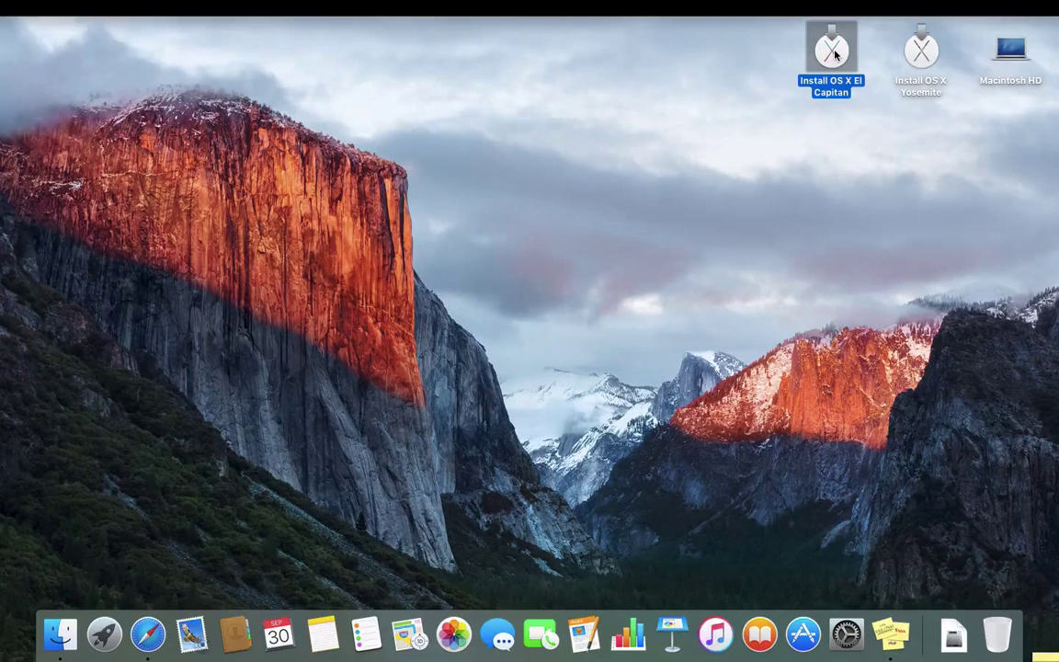
# - Show the El Capitan installer's package contents and open Contents > SharedSupport
pyautogui.rightClick(835, 55)
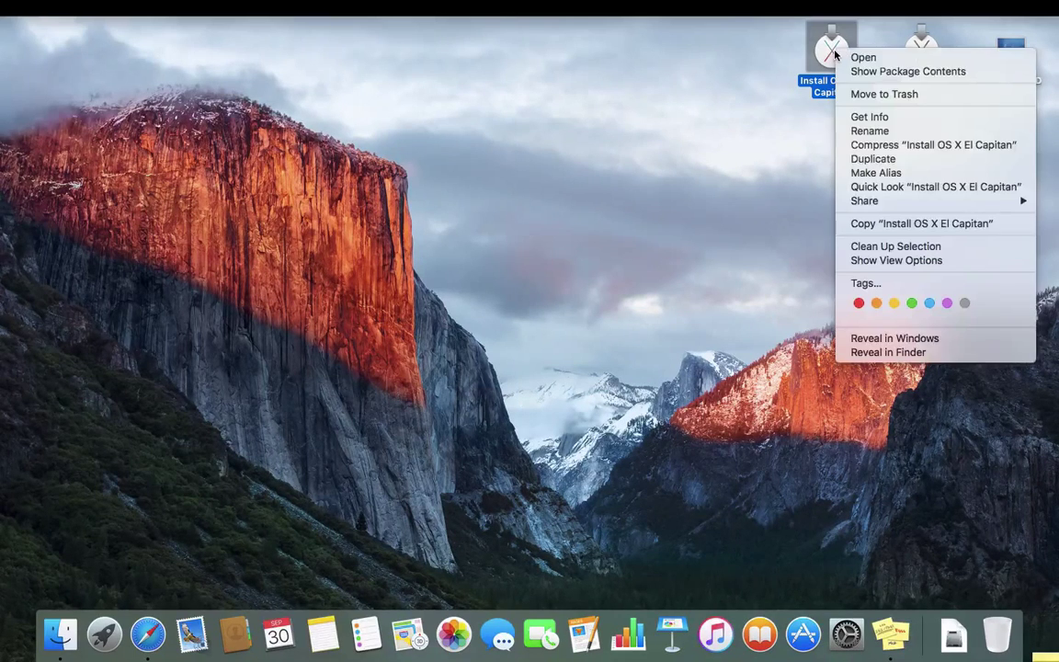
pyautogui.click(855, 73)
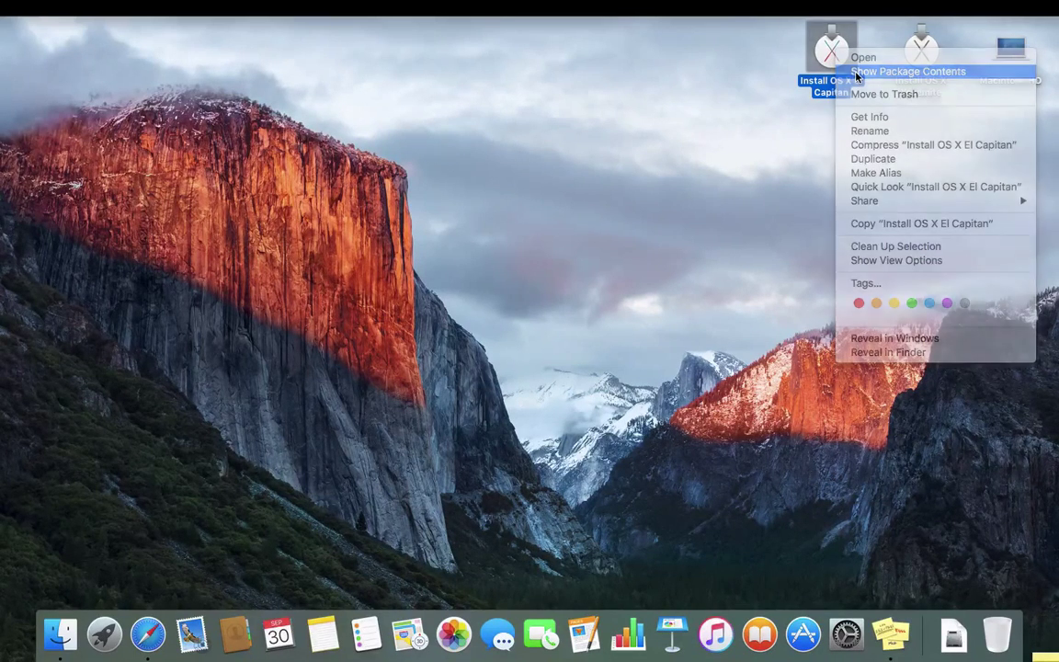
pyautogui.moveTo(579, 111); pyautogui.dragTo(561, 118)
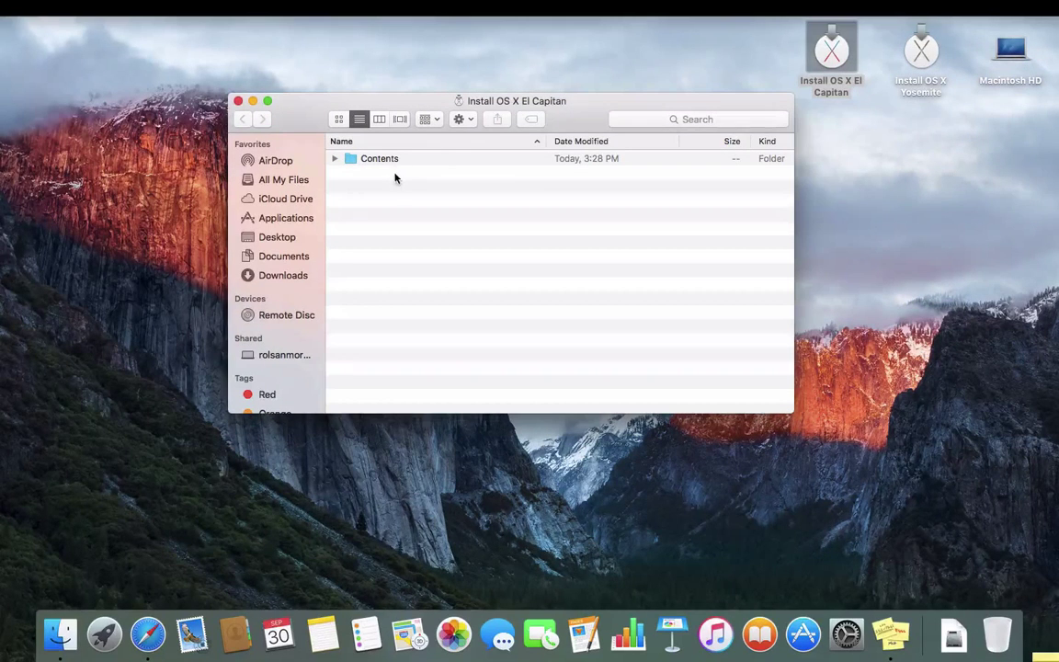
pyautogui.click(335, 159)
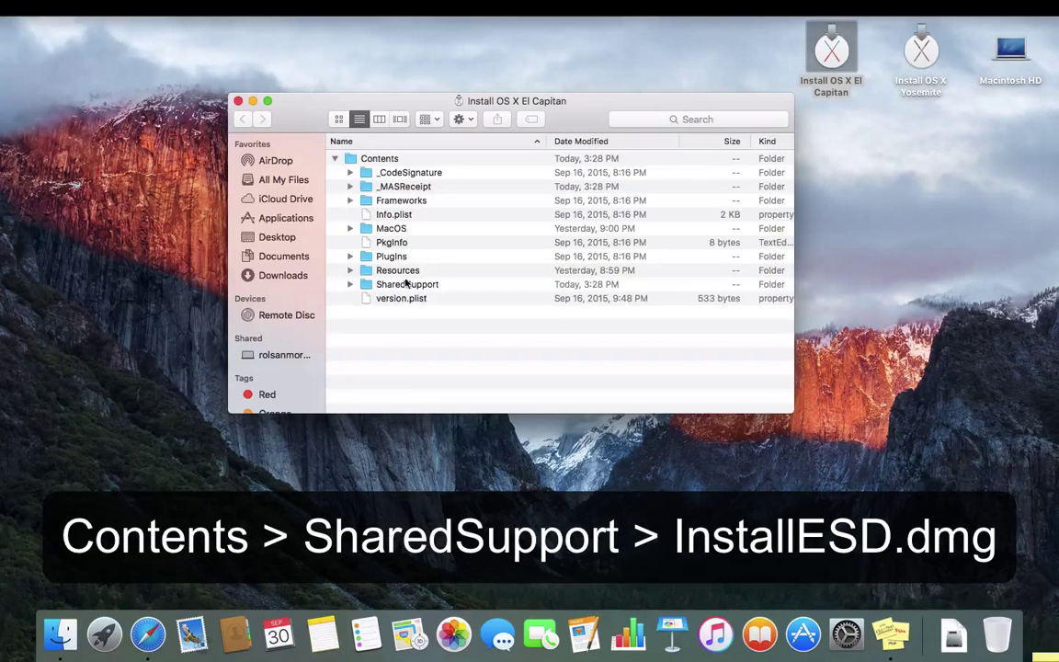
pyautogui.doubleClick(405, 285)
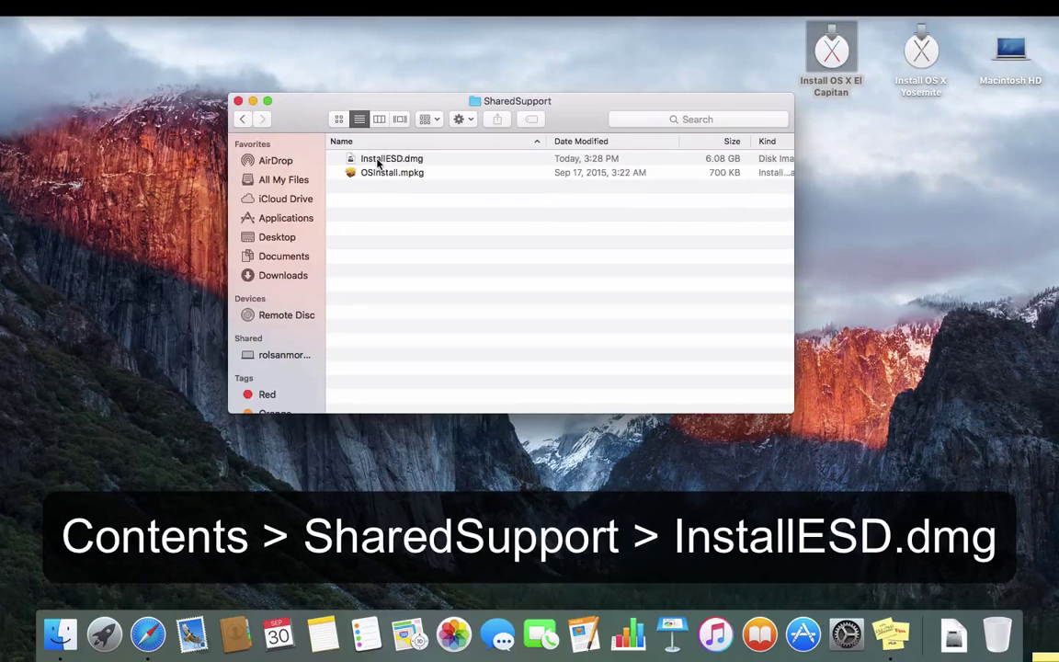
# - Mount InstallESD.dmg as the OS X Install ESD volume, skipping verification, then bring up Launchpad
pyautogui.click(377, 160)
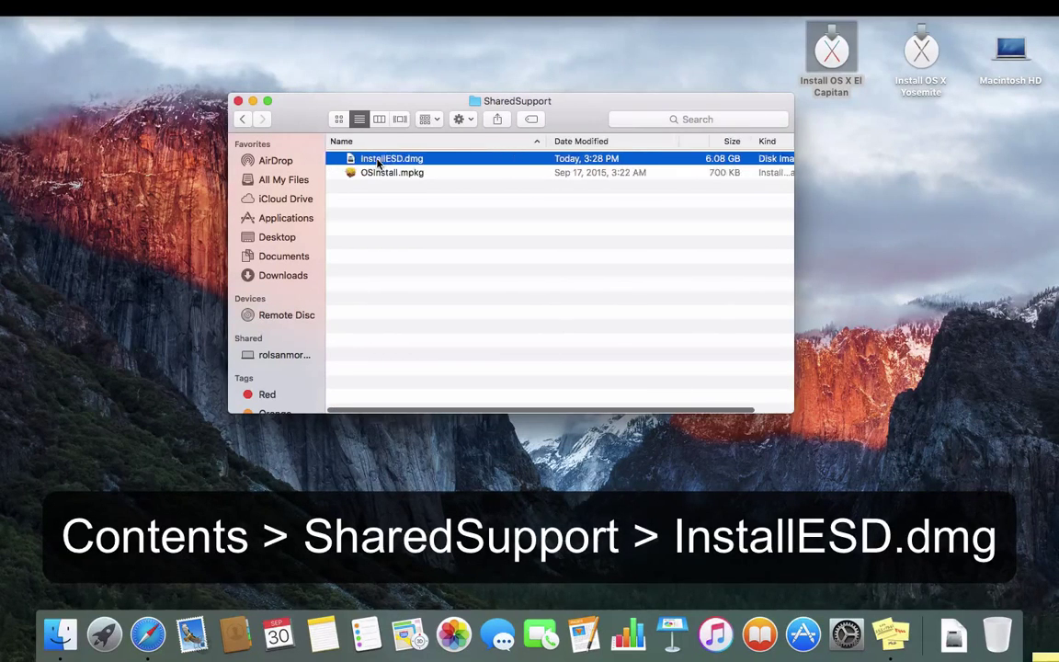
pyautogui.doubleClick(377, 160)
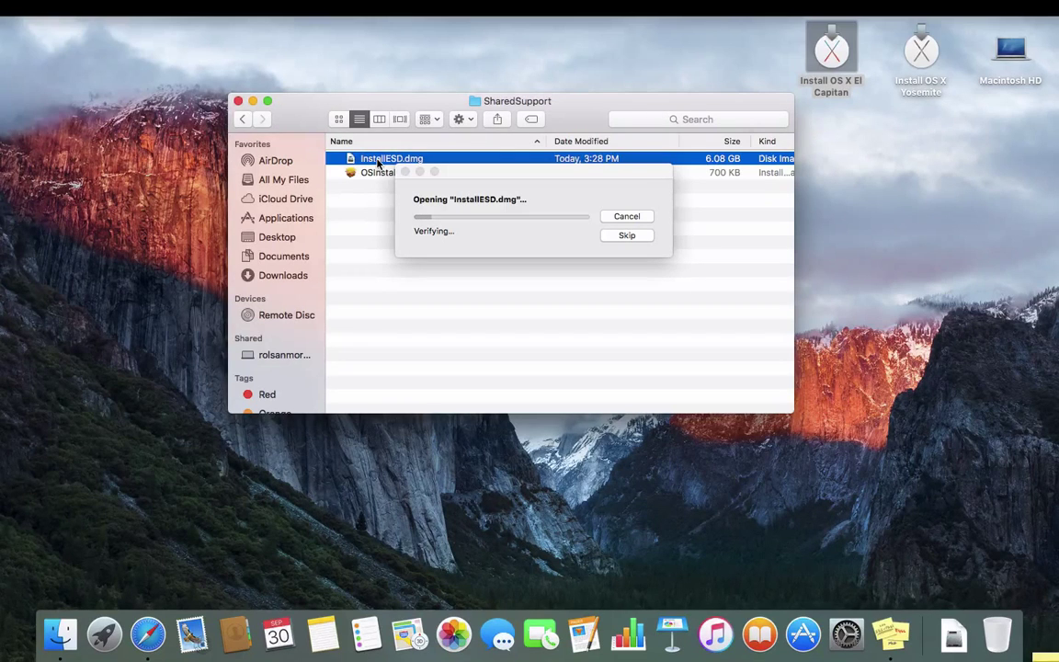
pyautogui.click(626, 235)
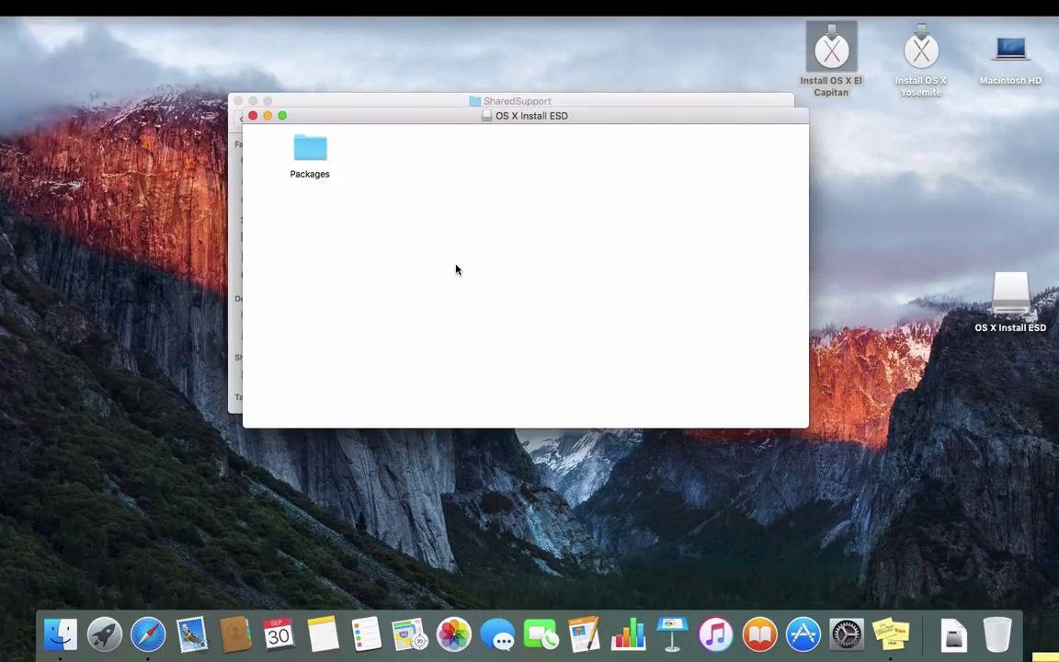
pyautogui.press('F4')
# - In Terminal, run 'defaults write com.apple.finder AppleShowAllFiles YES' followed by 'killall Finder'
pyautogui.click(519, 391)
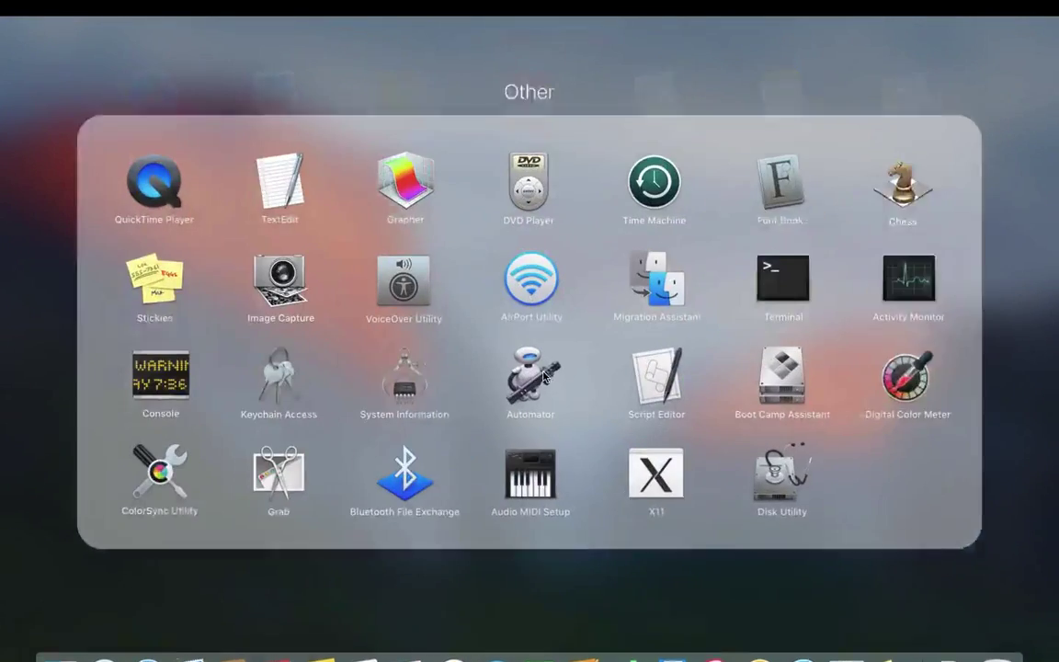
pyautogui.click(787, 268)
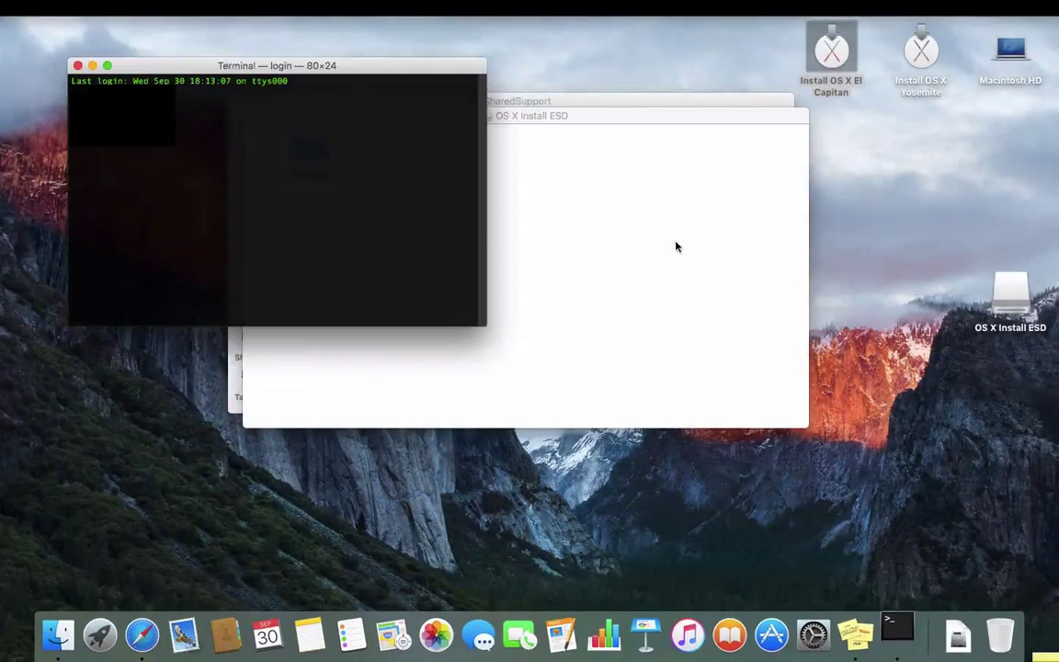
pyautogui.moveTo(1044, 655); pyautogui.dragTo(633, 349)
pyautogui.tripleClick(626, 357)
pyautogui.press('super+c')
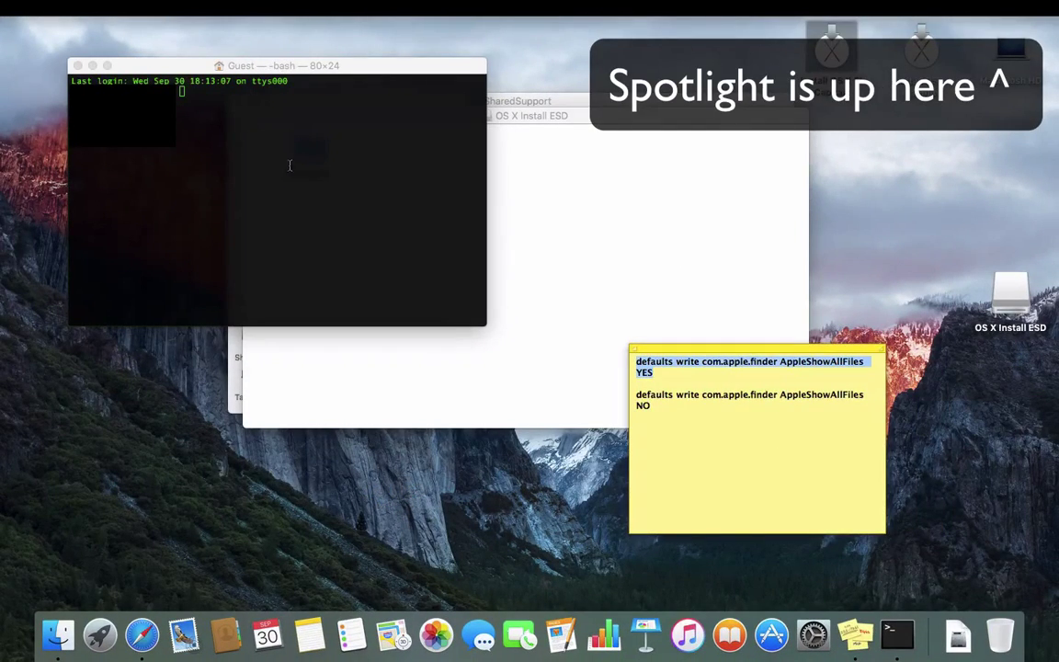
pyautogui.click(289, 165)
pyautogui.press('super+v')
pyautogui.write('k')
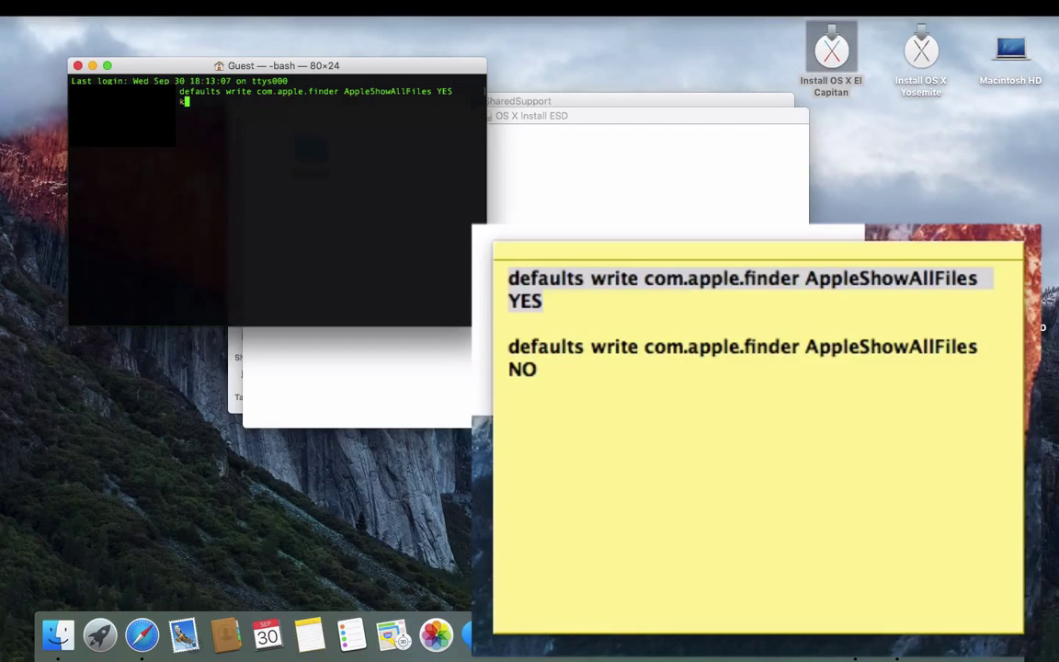
pyautogui.write('illall Finder')
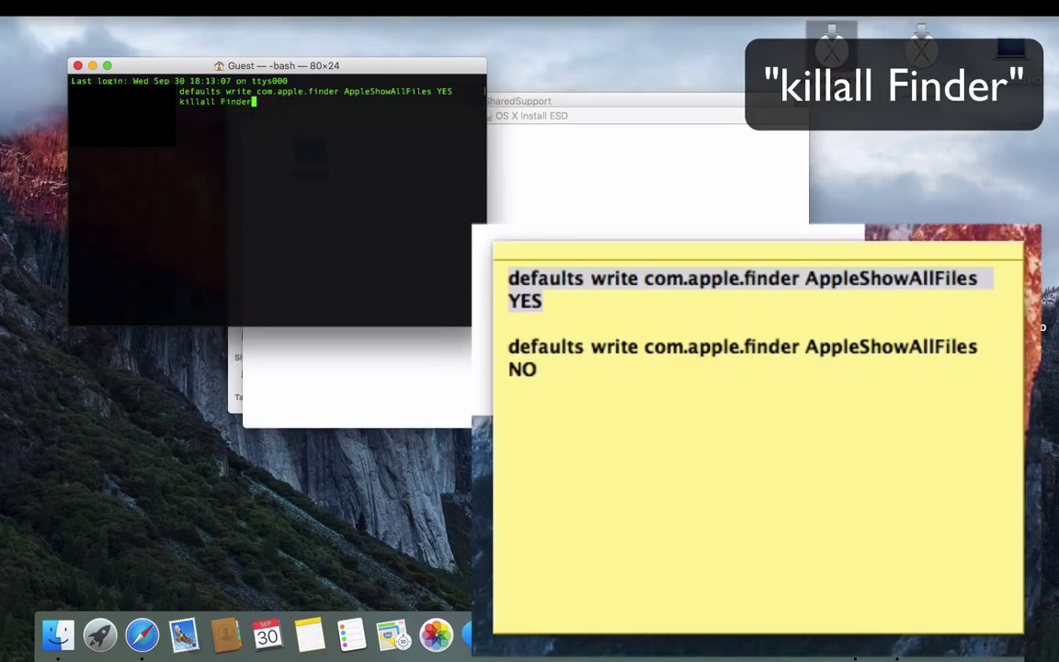
pyautogui.press('Return')
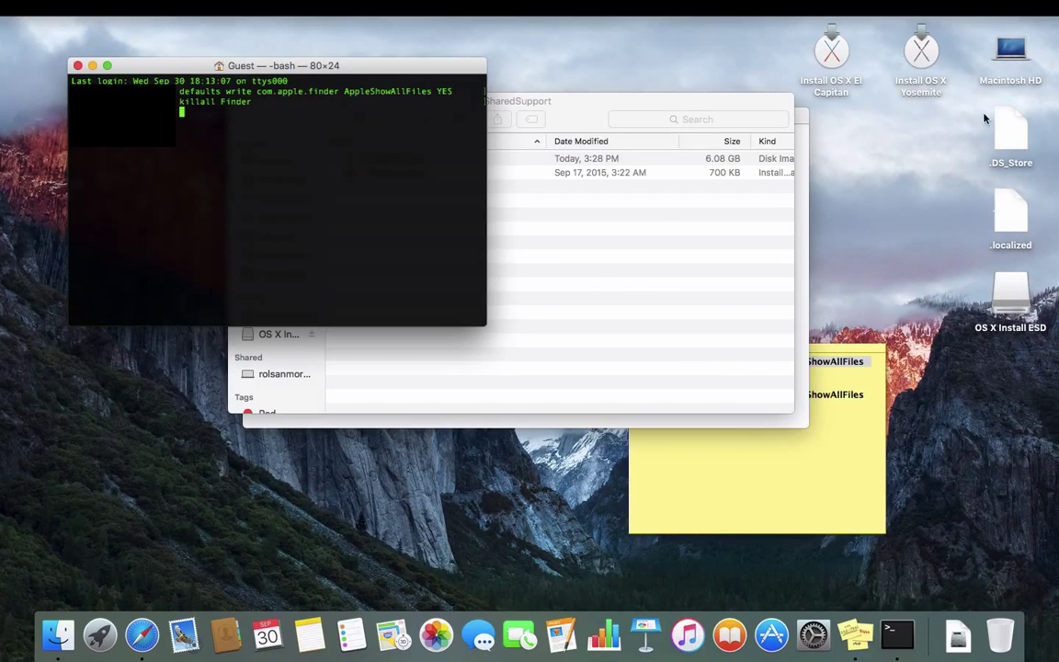
# - Copy BaseSystem.dmg from the OS X Install ESD volume to the desktop and close the volume window
pyautogui.click(588, 278)
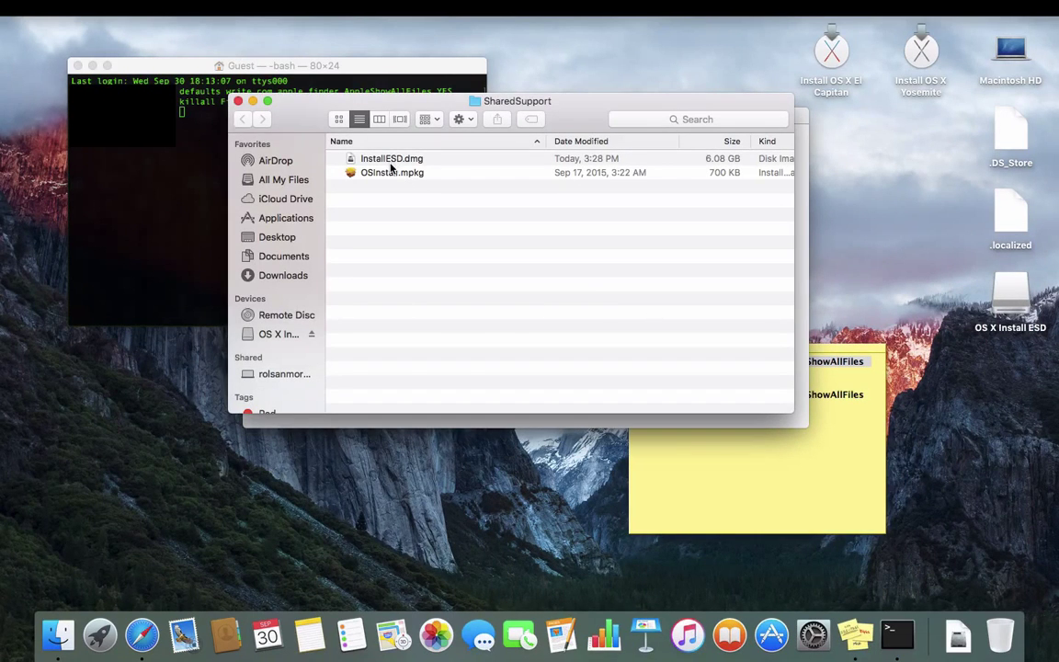
pyautogui.doubleClick(430, 159)
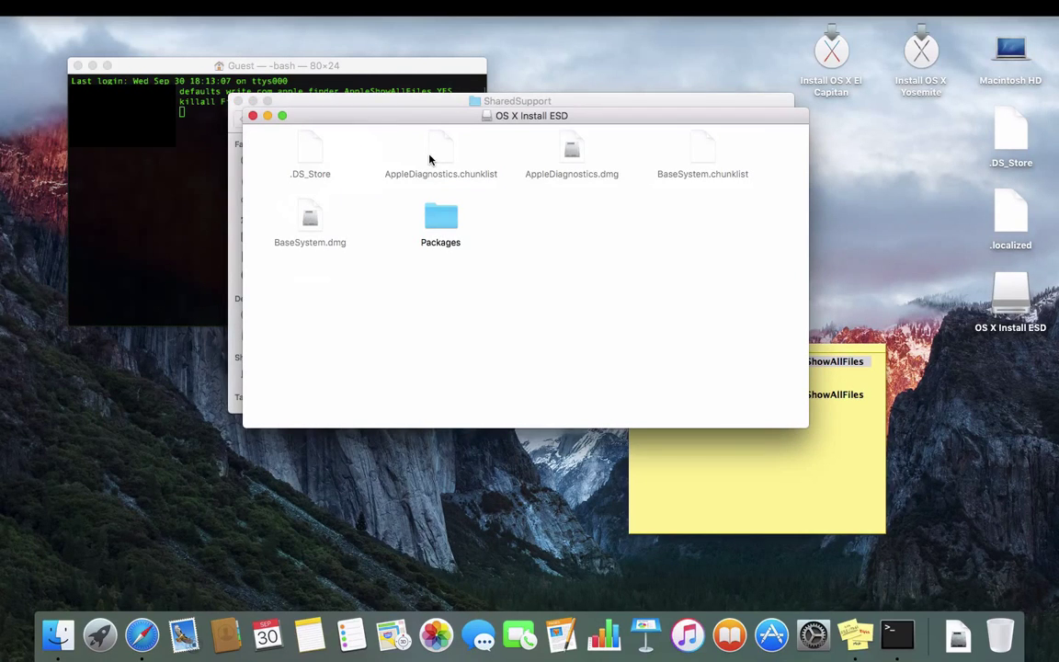
pyautogui.click(312, 213)
pyautogui.moveTo(313, 221); pyautogui.dragTo(926, 155)
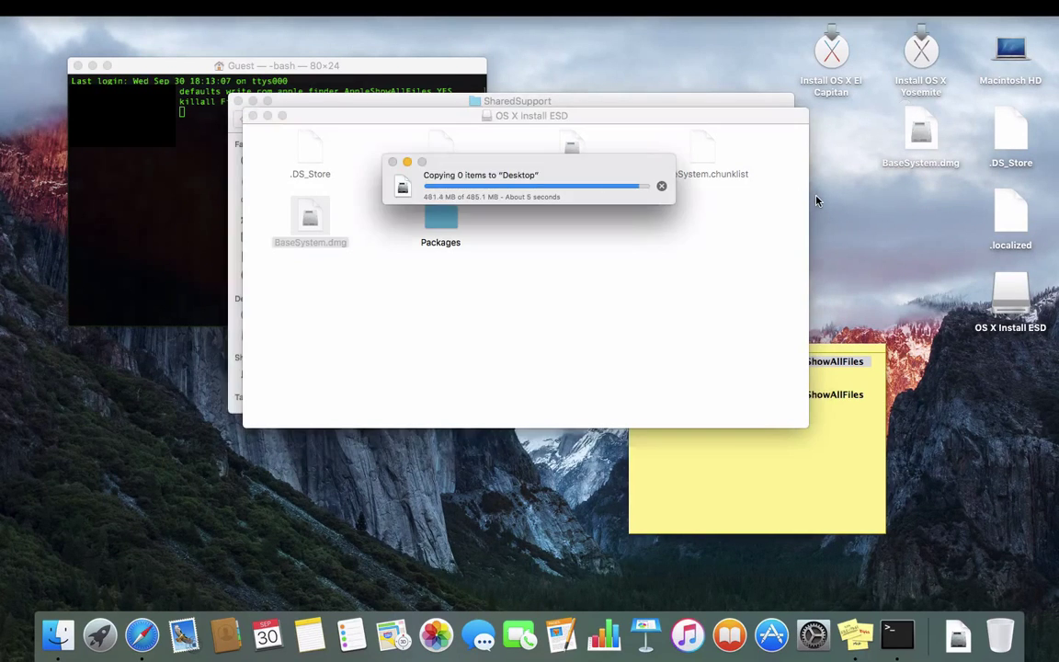
pyautogui.click(669, 275)
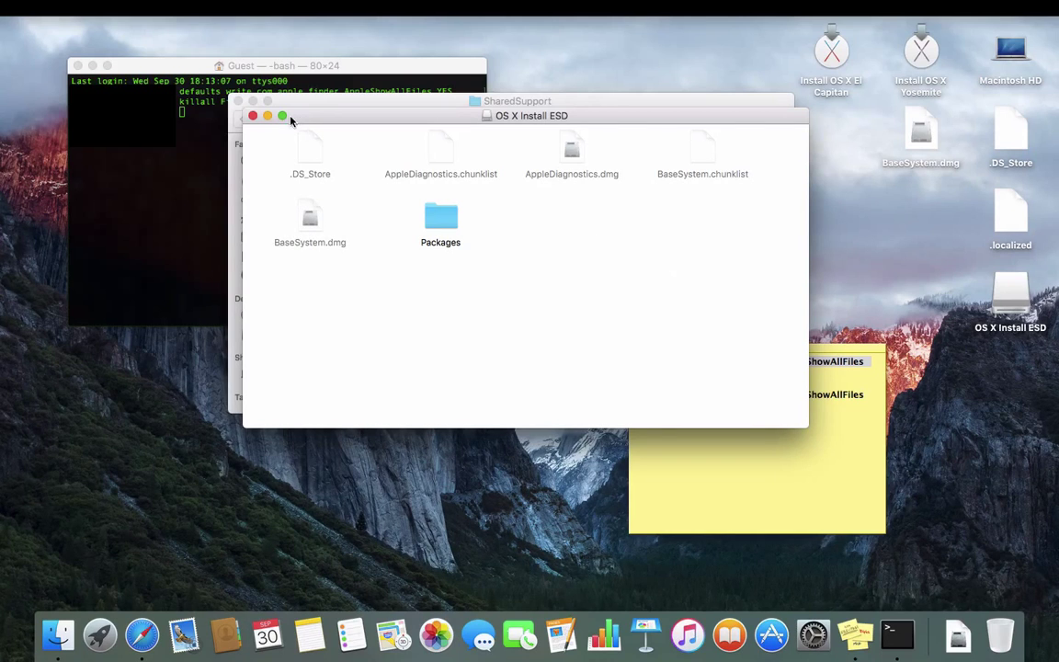
pyautogui.click(253, 116)
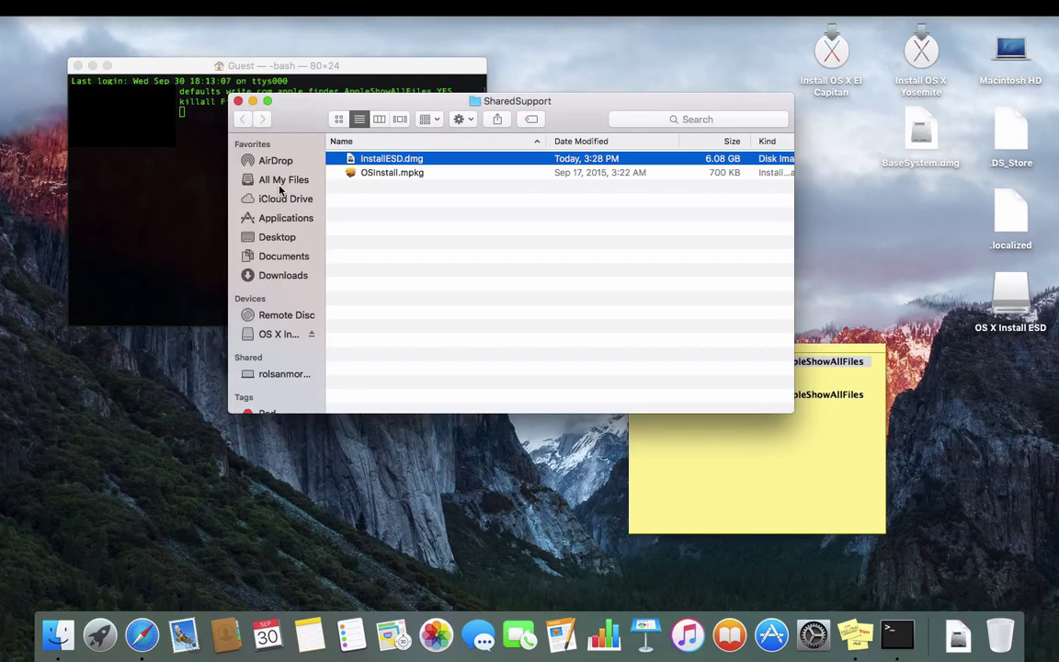
pyautogui.click(176, 196)
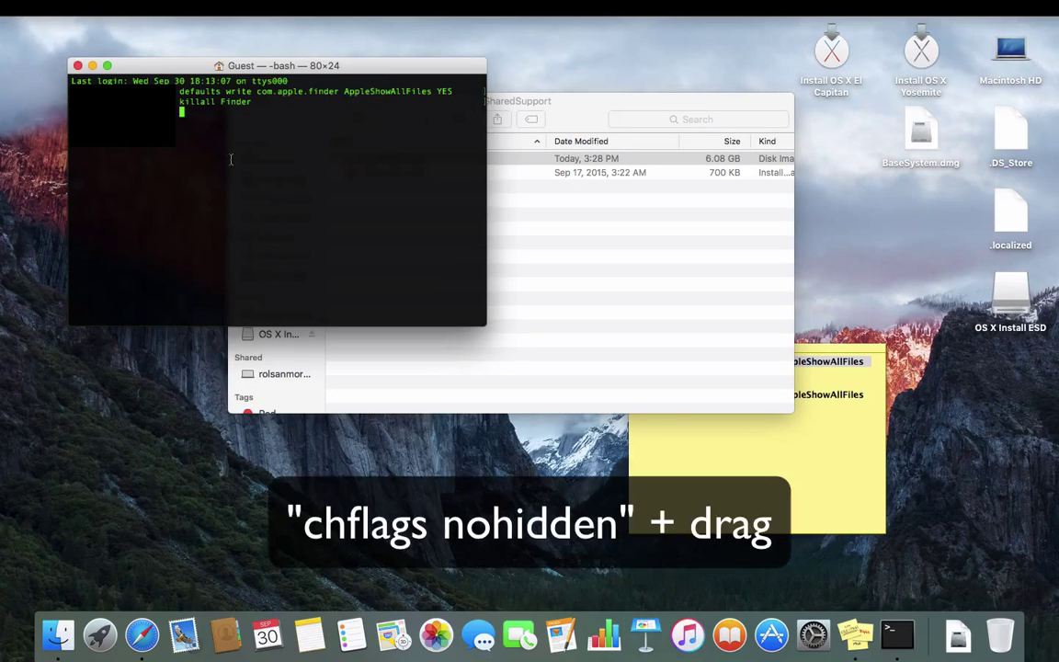
# - Unhide BaseSystem.dmg on the desktop with 'chflags nohidden' in Terminal
pyautogui.write('chflags nohidden')
pyautogui.moveTo(920, 136); pyautogui.dragTo(410, 164)
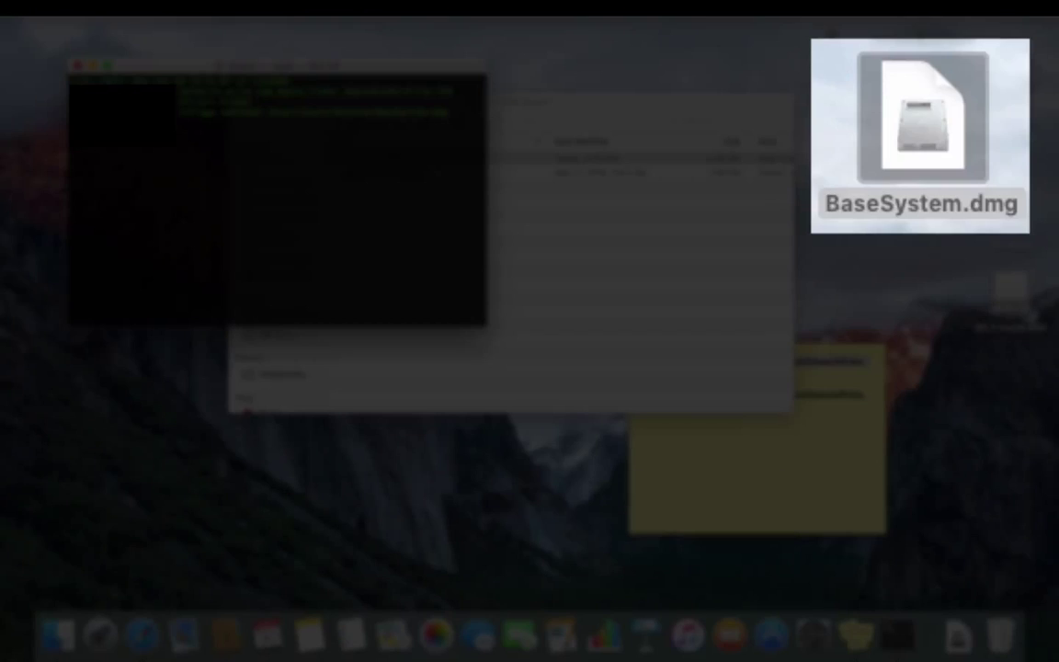
pyautogui.press('Return')
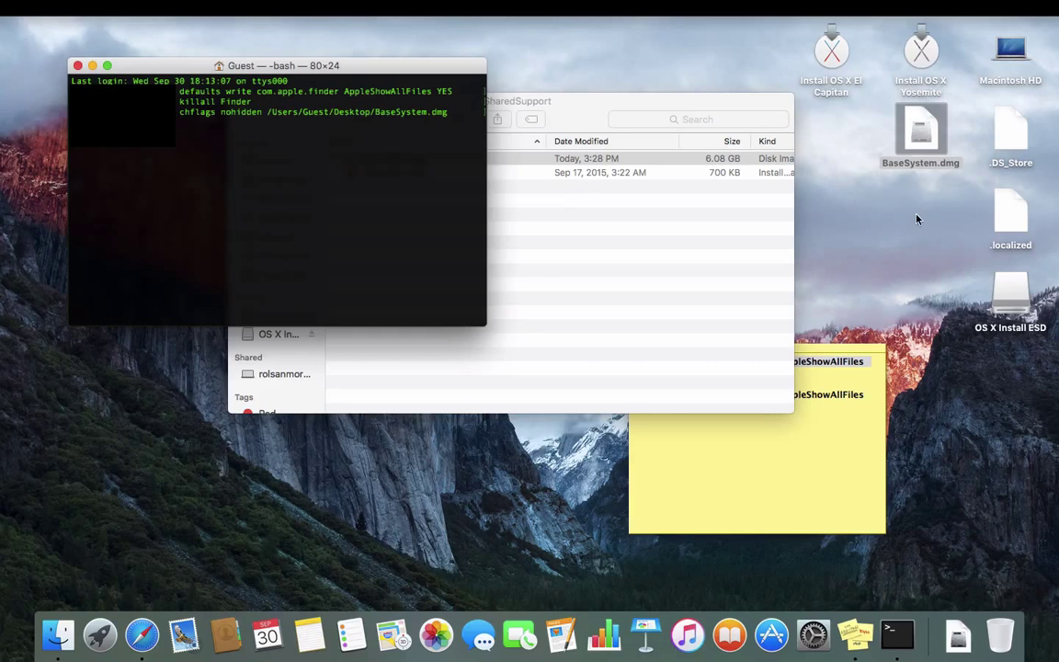
pyautogui.click(824, 192)
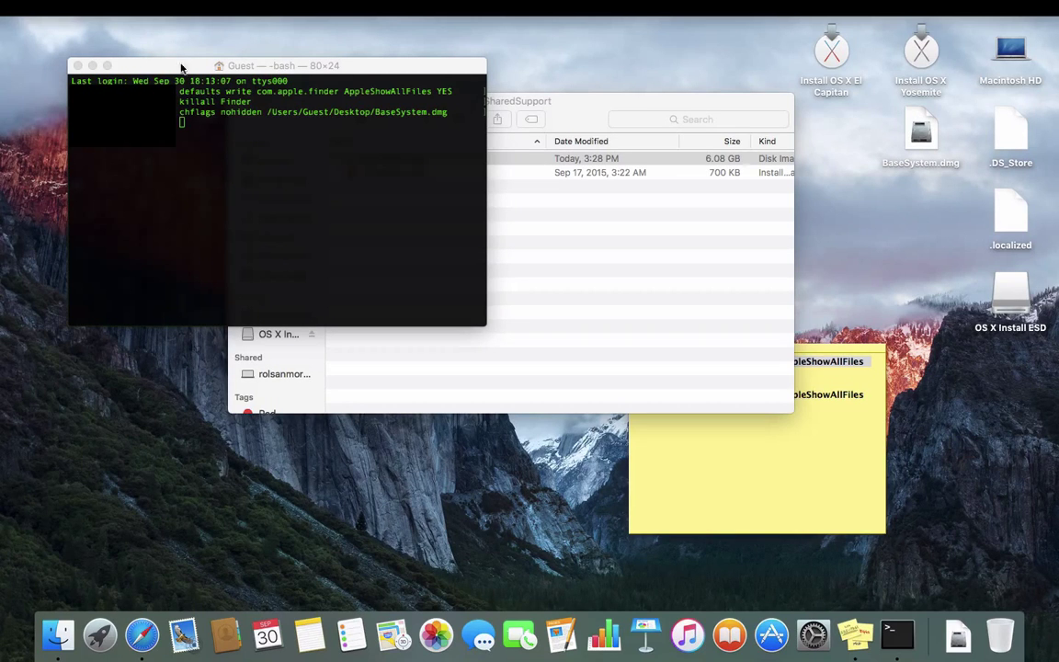
# - Run 'defaults write com.apple.finder AppleShowAllFiles NO' and 'killall Finder', then close Terminal
pyautogui.click(728, 440)
pyautogui.moveTo(680, 410); pyautogui.dragTo(616, 394)
pyautogui.press('super+c')
pyautogui.click(372, 207)
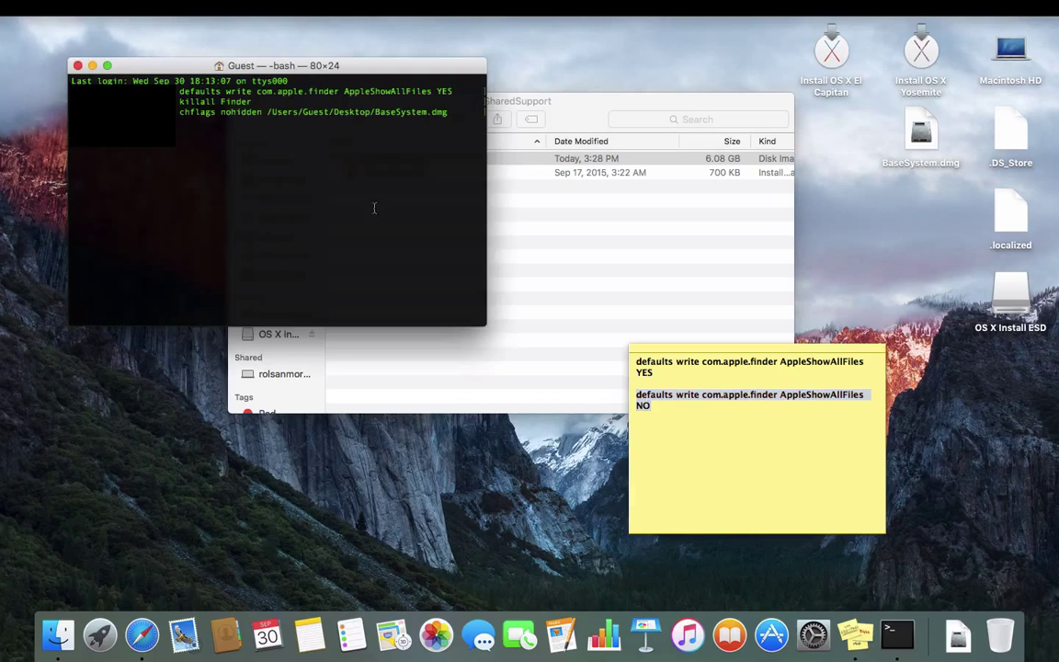
pyautogui.press('super+v')
pyautogui.press('Return')
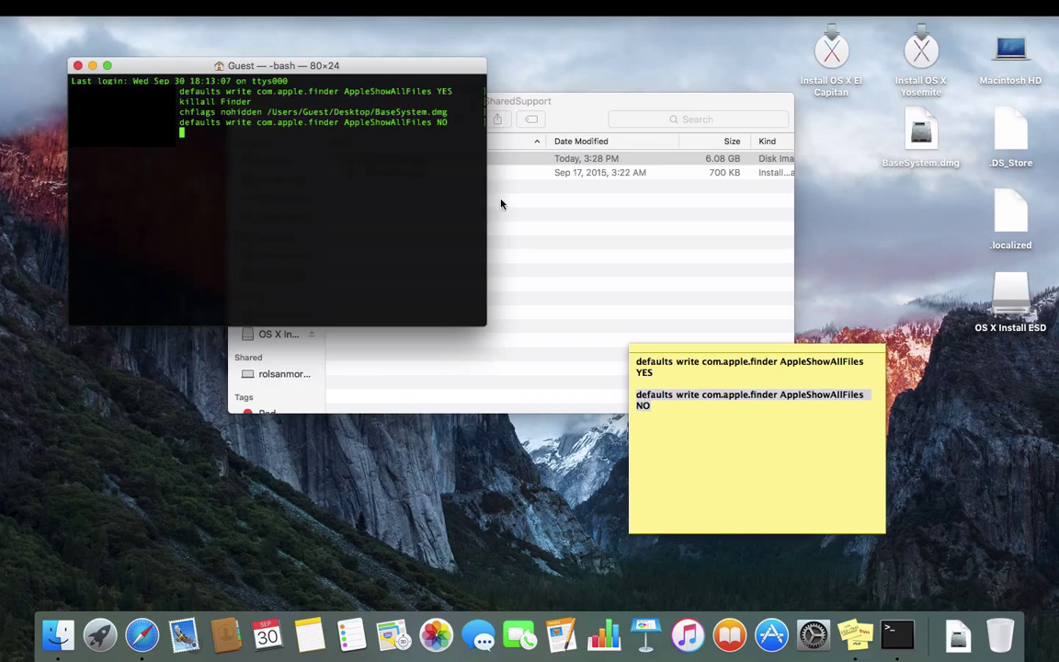
pyautogui.write('killall Finder')
pyautogui.press('Return')
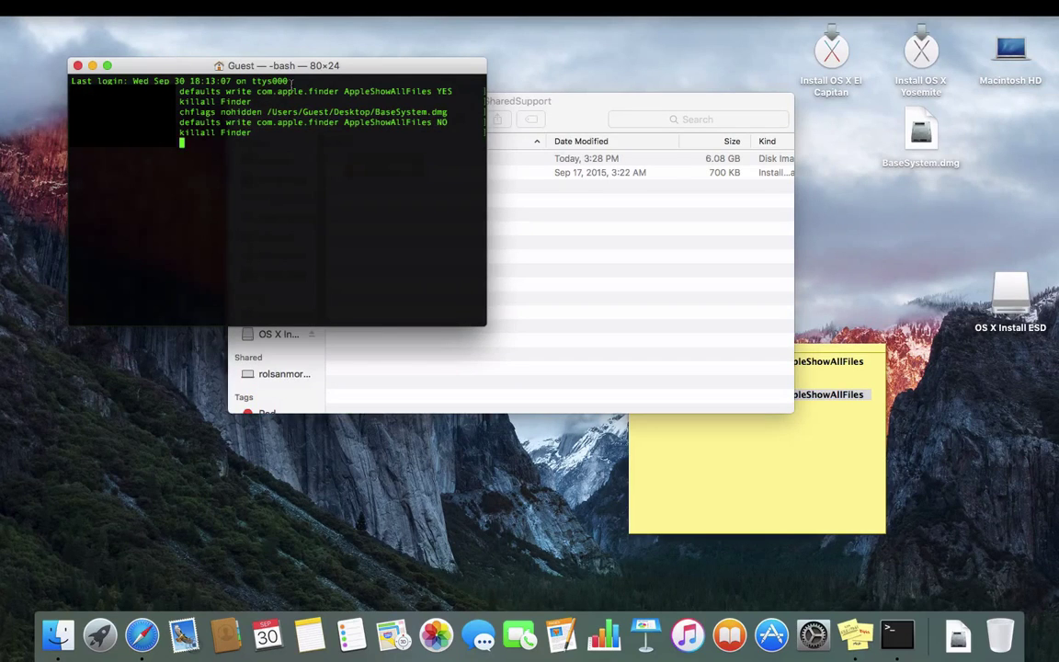
pyautogui.click(77, 66)
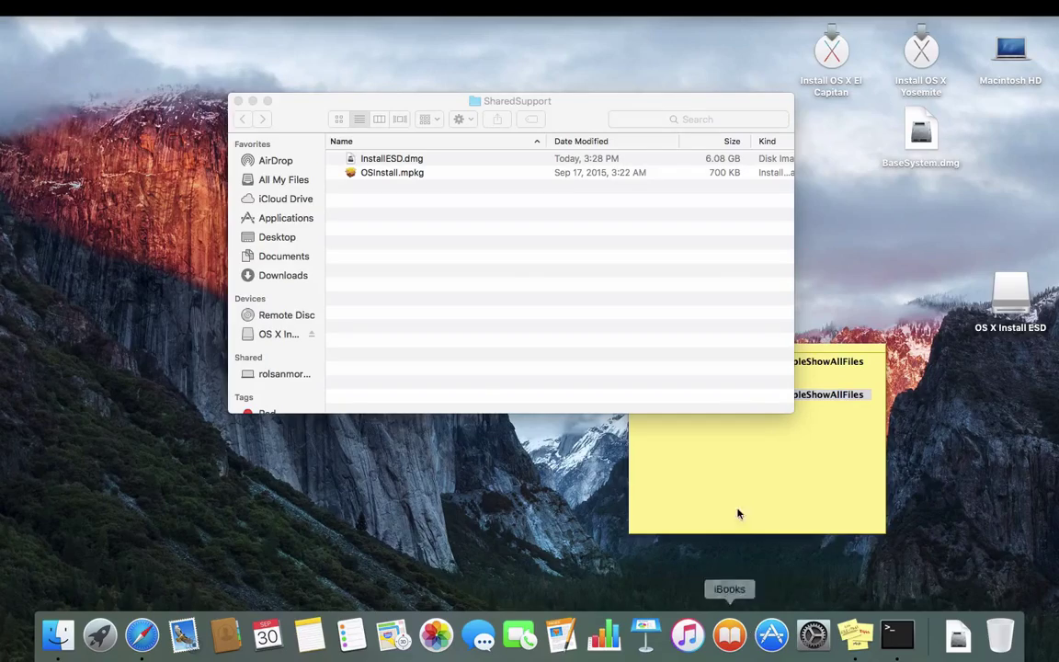
# - Launch Disk Utility from Launchpad and bring its window to the front
pyautogui.press('F4')
pyautogui.click(776, 482)
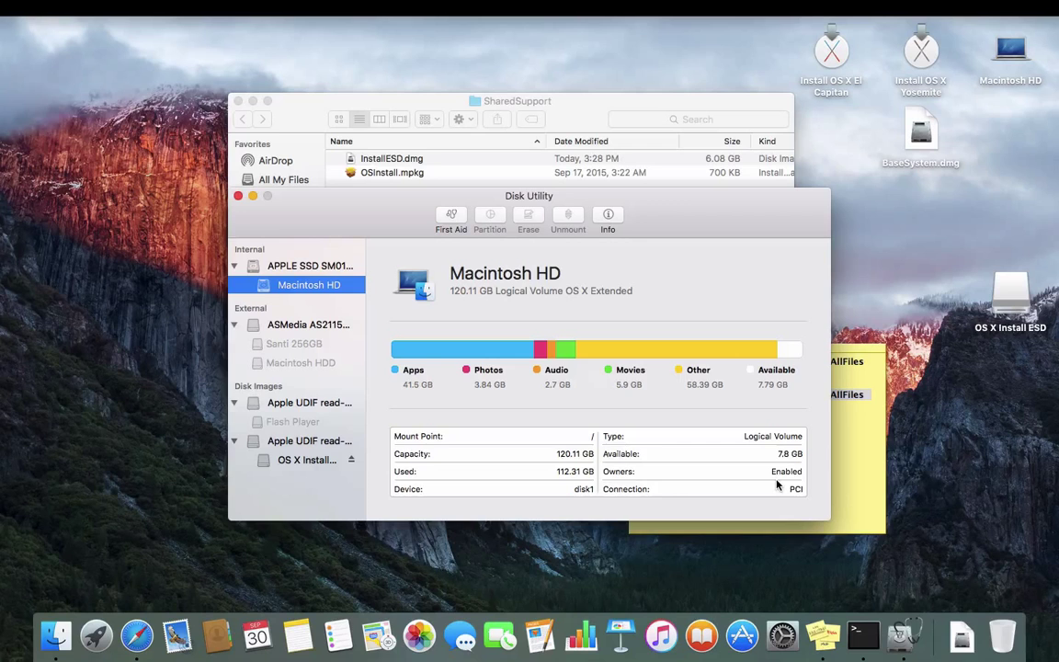
pyautogui.click(619, 178)
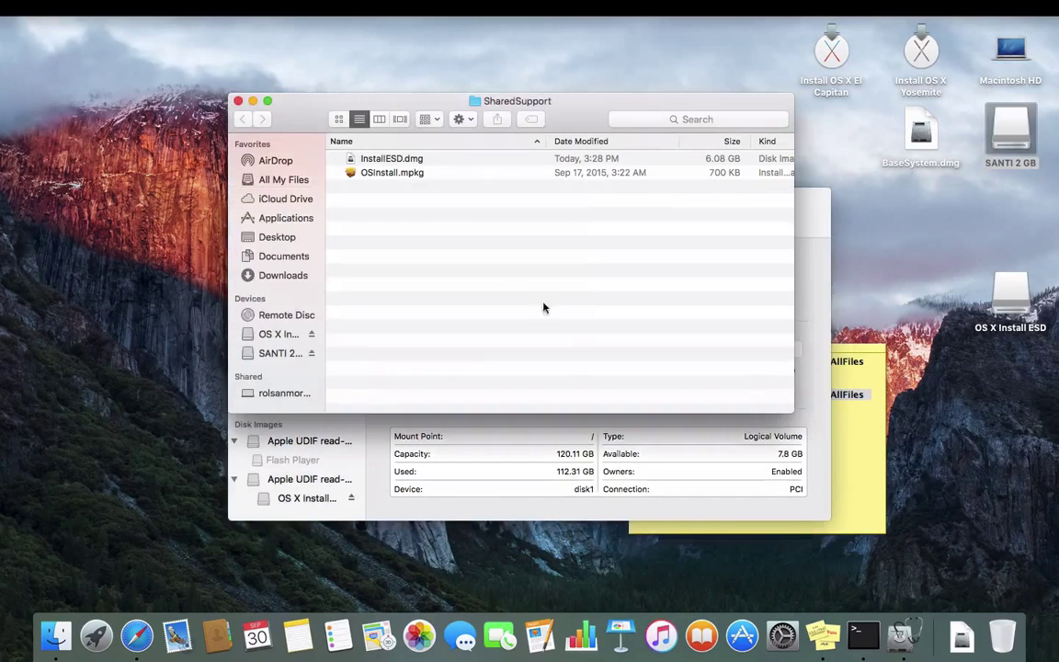
pyautogui.click(611, 213)
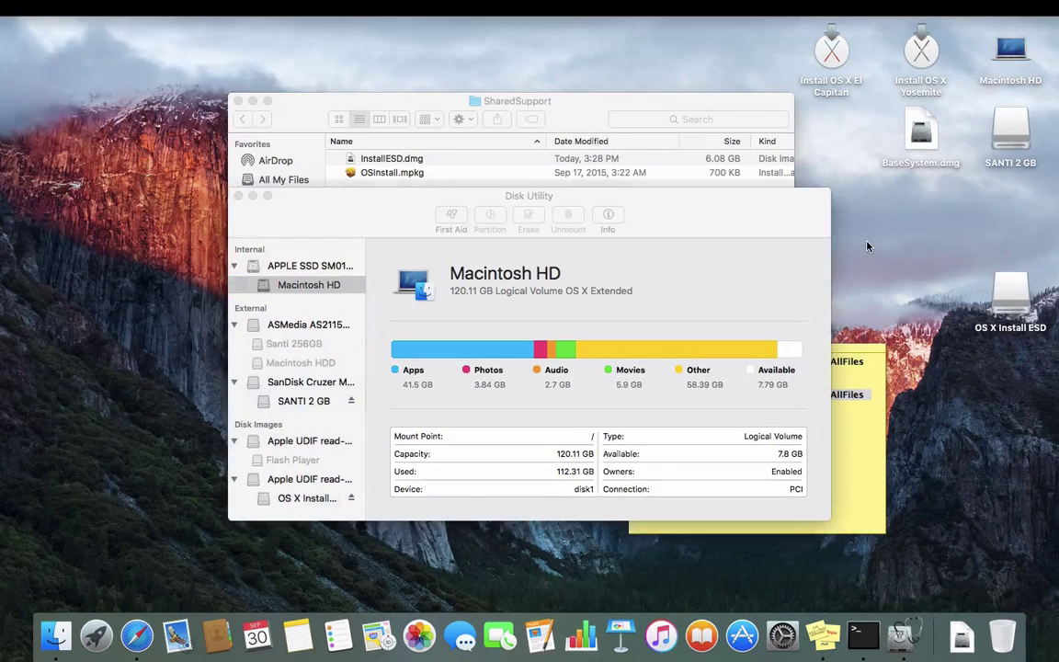
pyautogui.press('Tab')
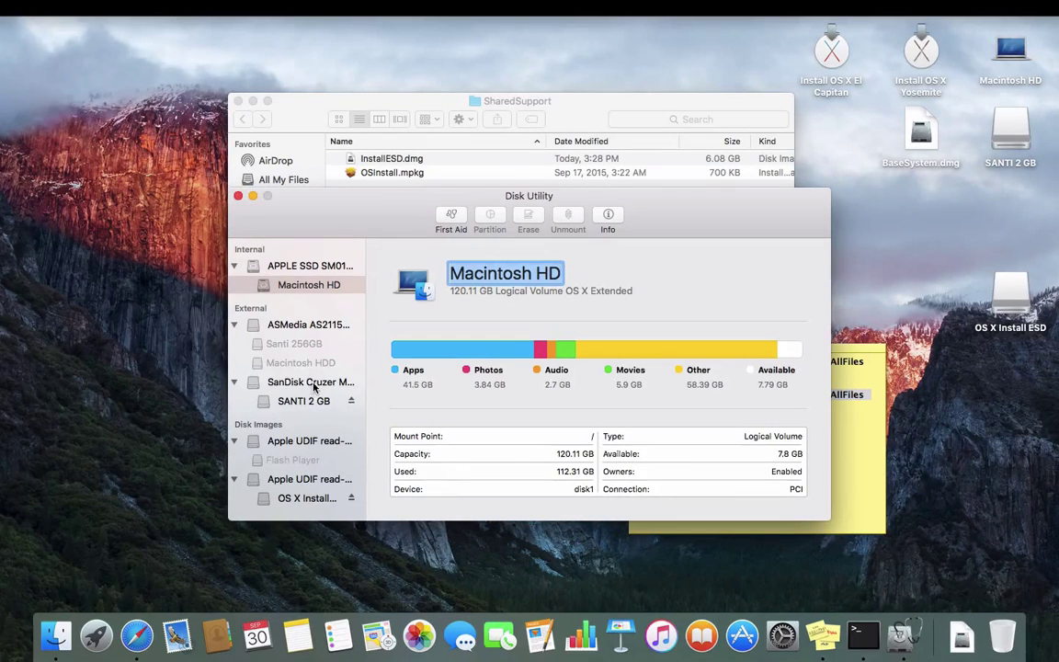
# - Select the SANTI 2 GB volume, choose Edit > Restore, and set BaseSystem.dmg as source
pyautogui.click(313, 385)
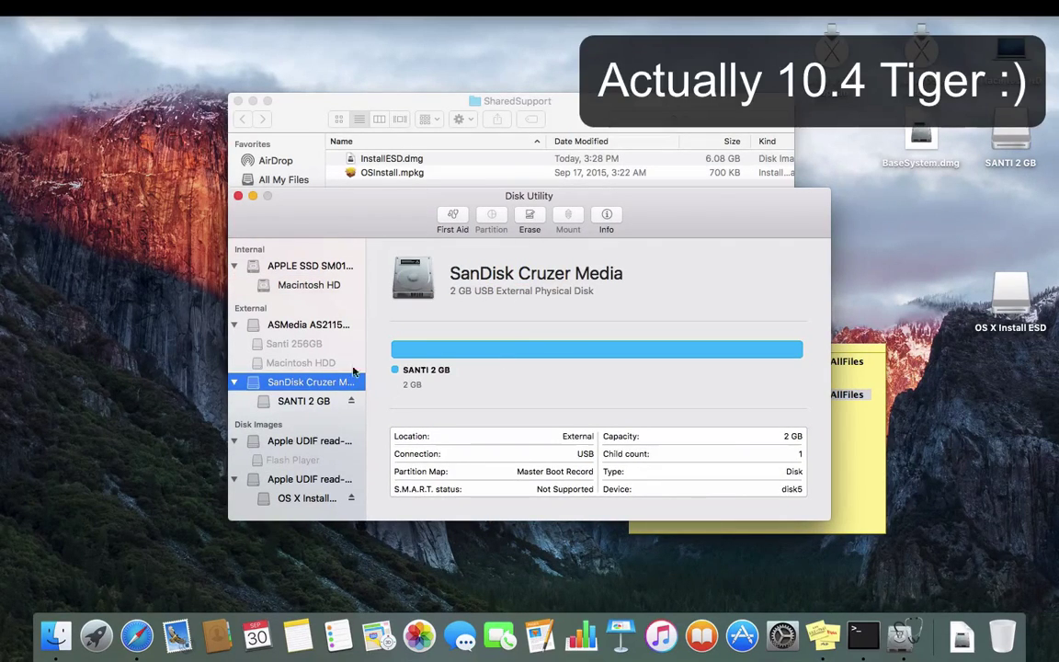
pyautogui.click(285, 400)
pyautogui.click(138, 7)
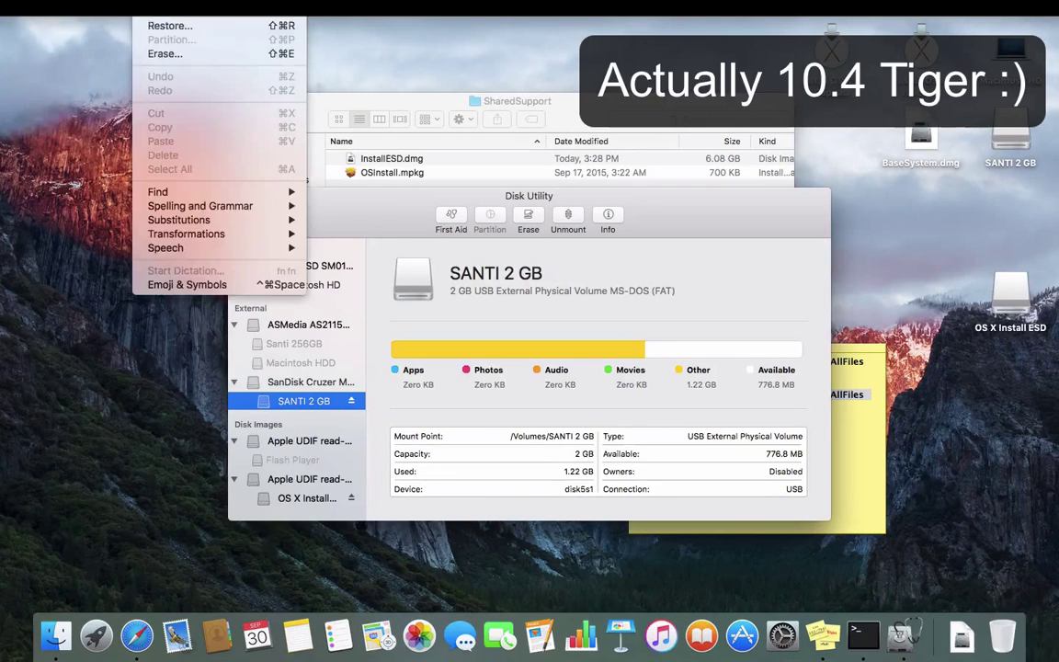
pyautogui.click(161, 25)
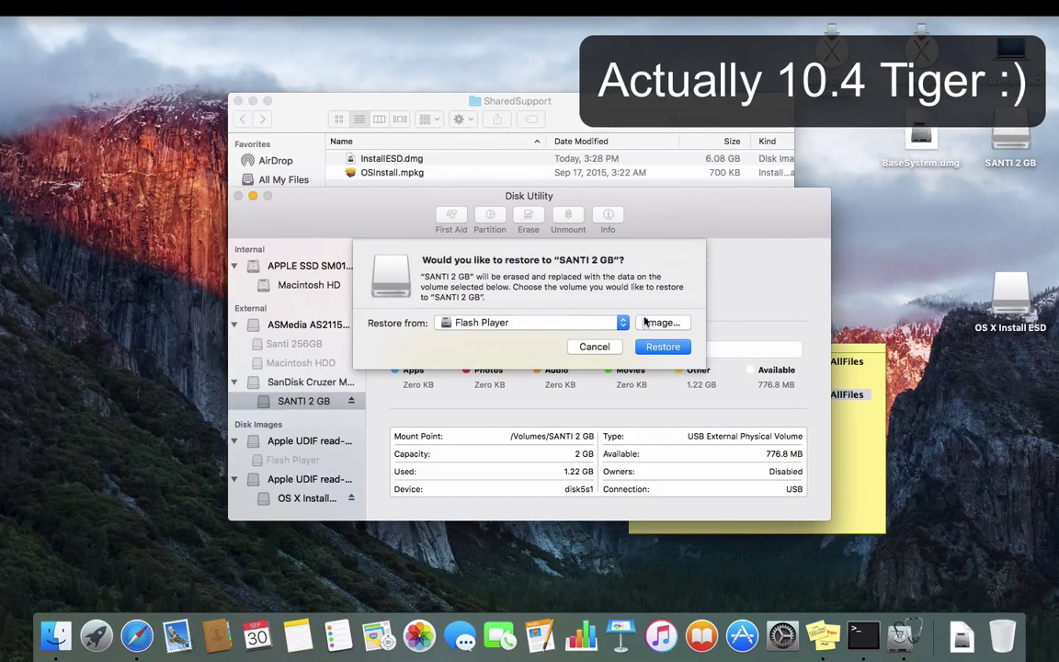
pyautogui.moveTo(920, 133); pyautogui.dragTo(543, 321)
# - Restore BaseSystem.dmg onto the USB drive, watching the detailed log until it completes
pyautogui.click(662, 346)
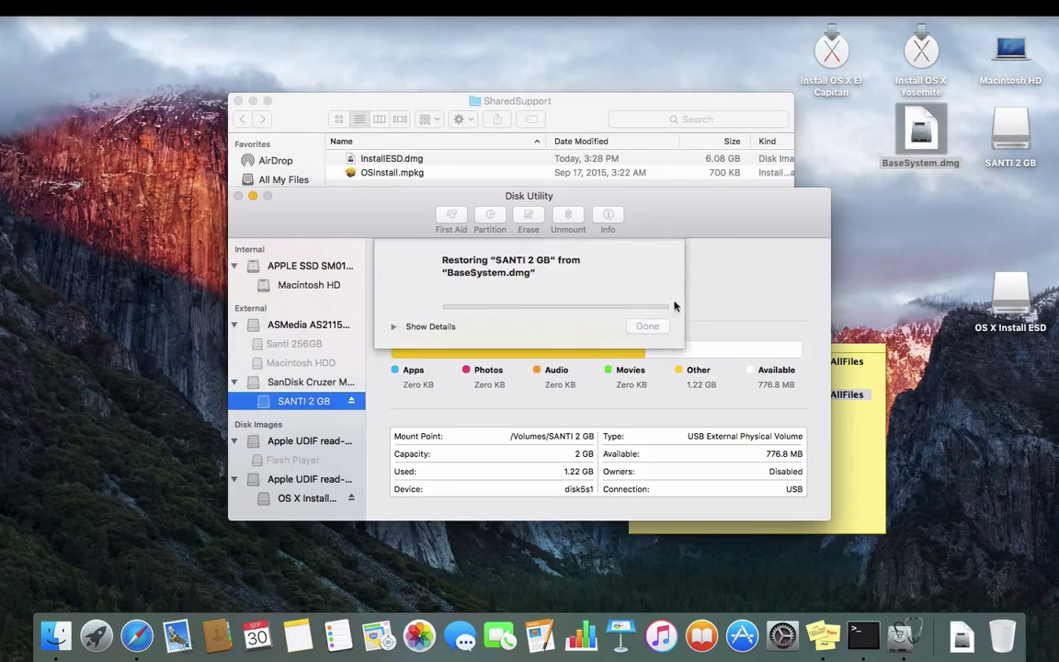
pyautogui.click(396, 327)
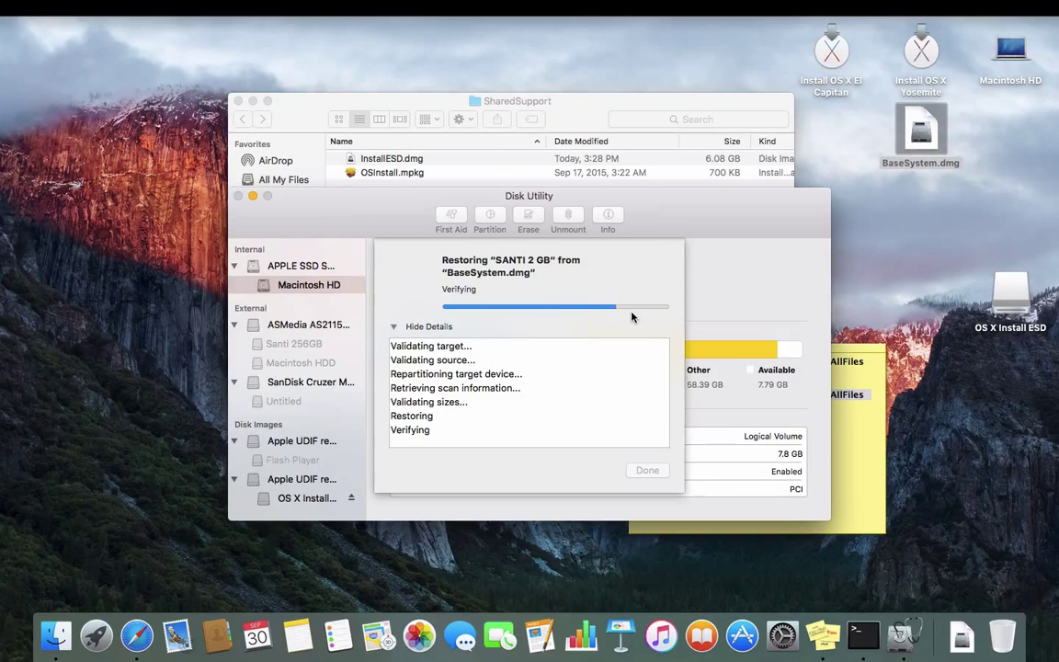
pyautogui.click(648, 470)
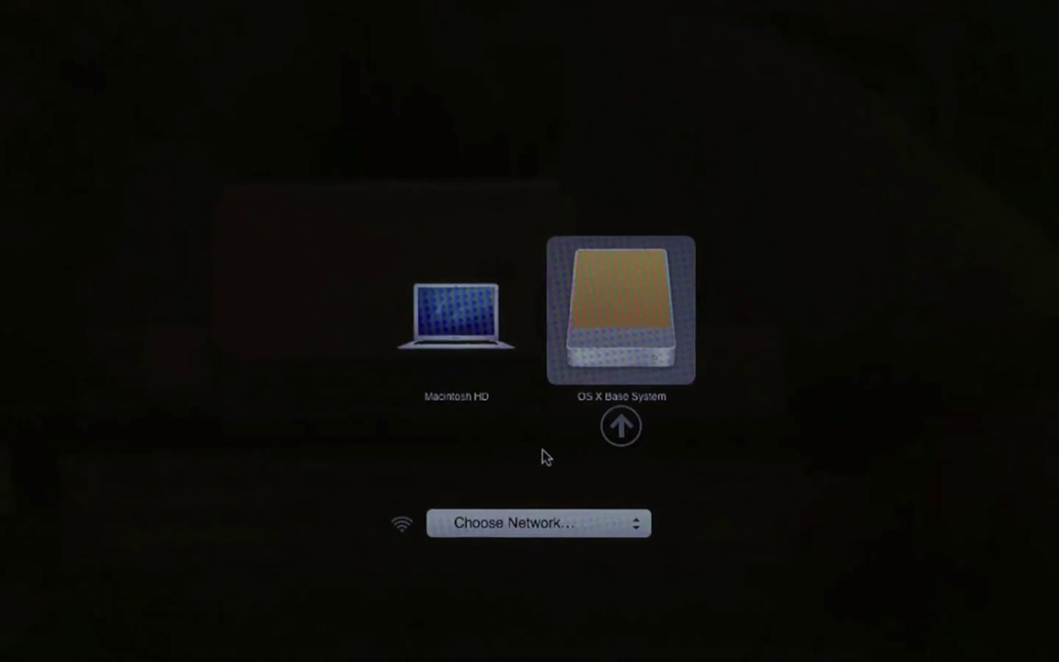
# - Boot from the OS X Base System drive and open Disk Utility from OS X Utilities
pyautogui.press('Return')
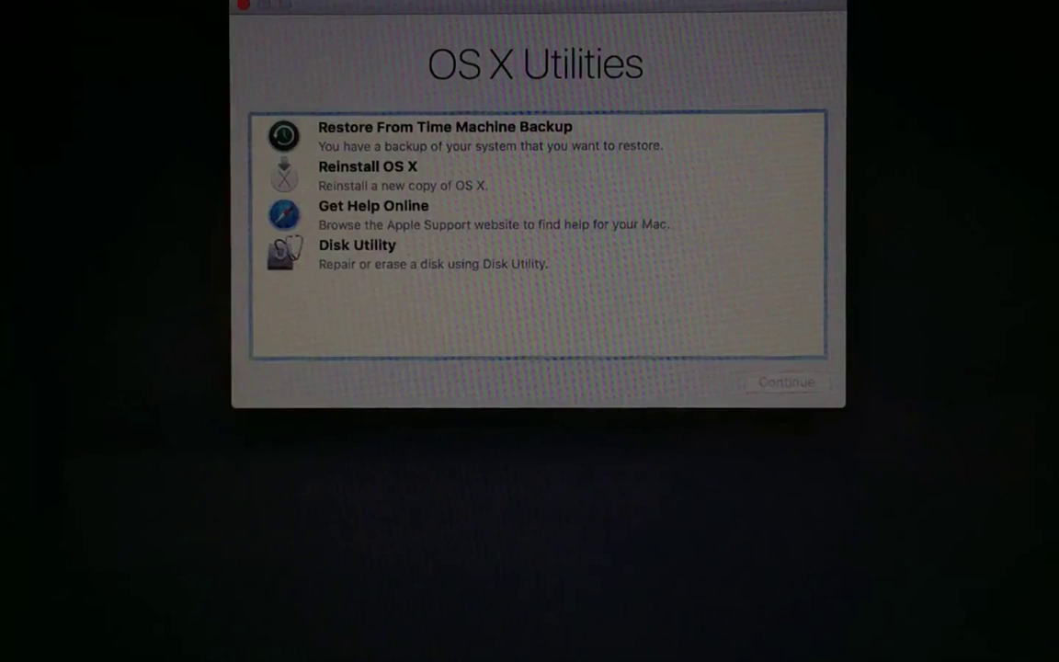
pyautogui.click(350, 248)
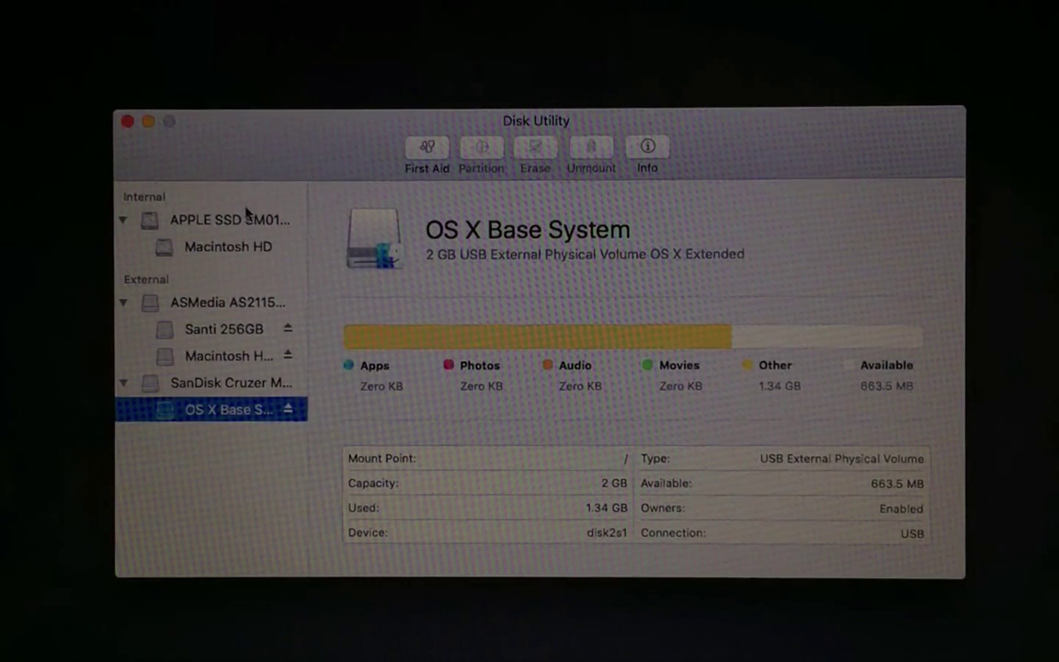
# - Restore Macintosh HD from osx_custom_150923-10.10.5-14F27_open-source-software.hfs.dmg chosen on Santi 256GB
pyautogui.click(241, 248)
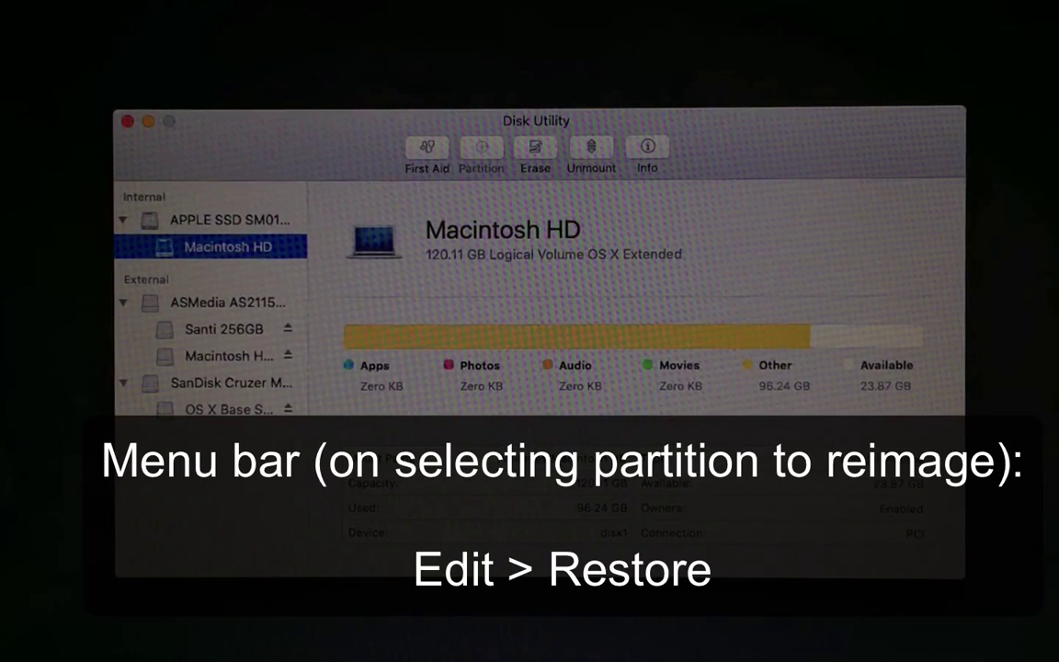
pyautogui.click(4, 1)
pyautogui.click(37, 0)
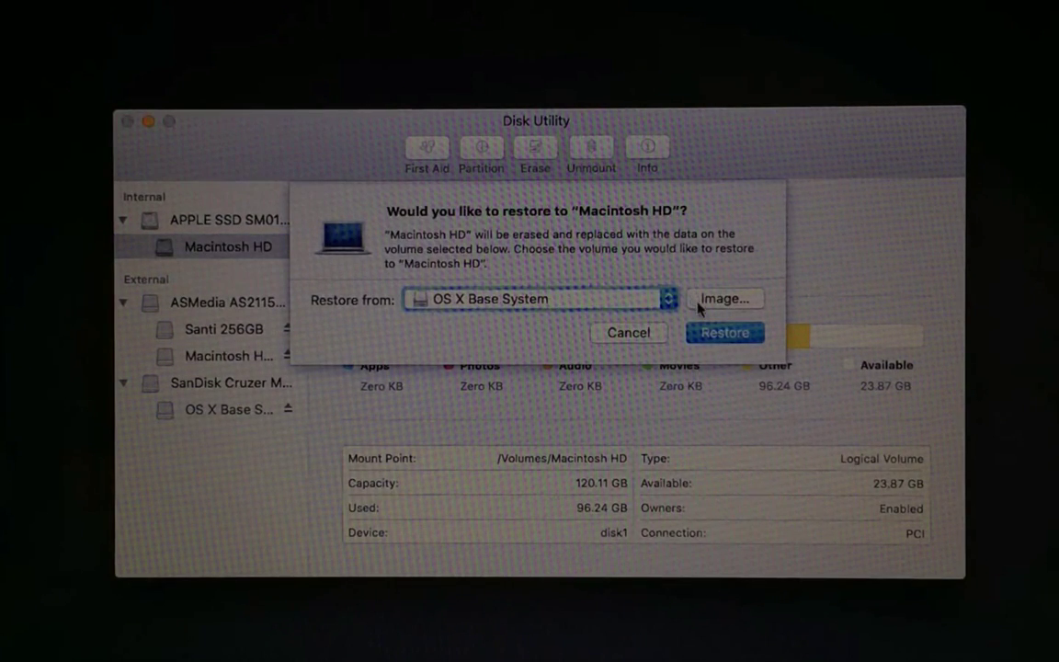
pyautogui.click(702, 303)
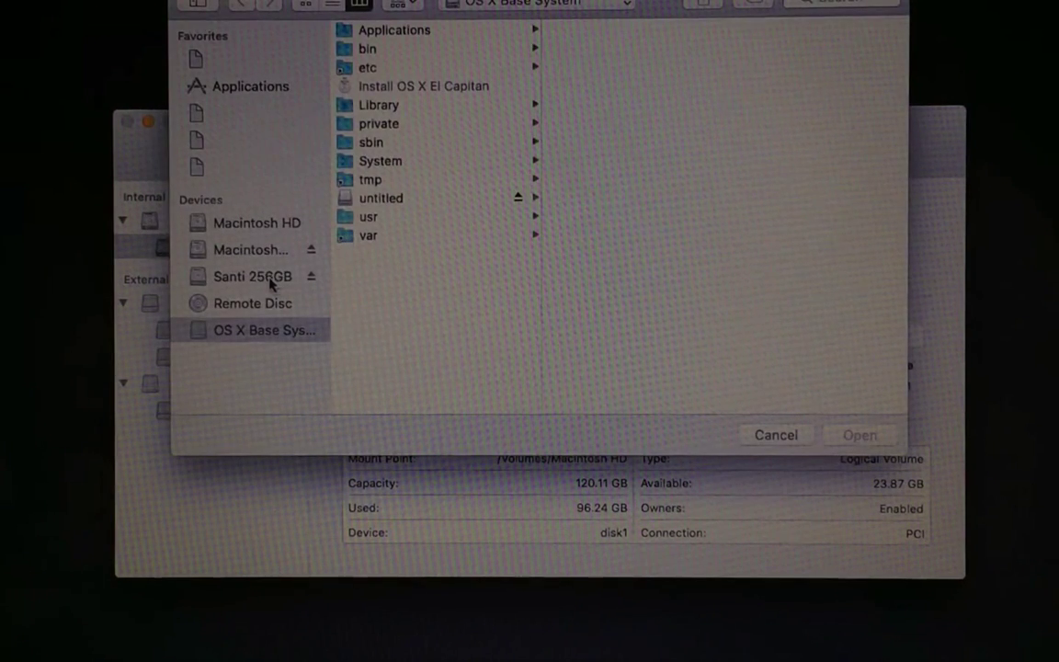
pyautogui.click(271, 283)
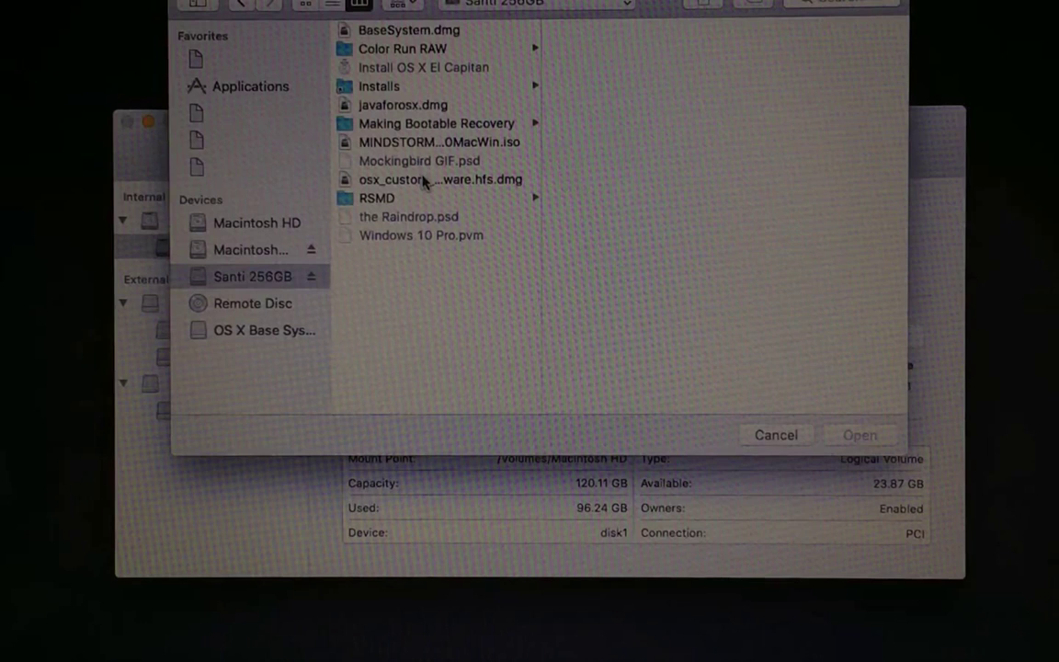
pyautogui.click(455, 180)
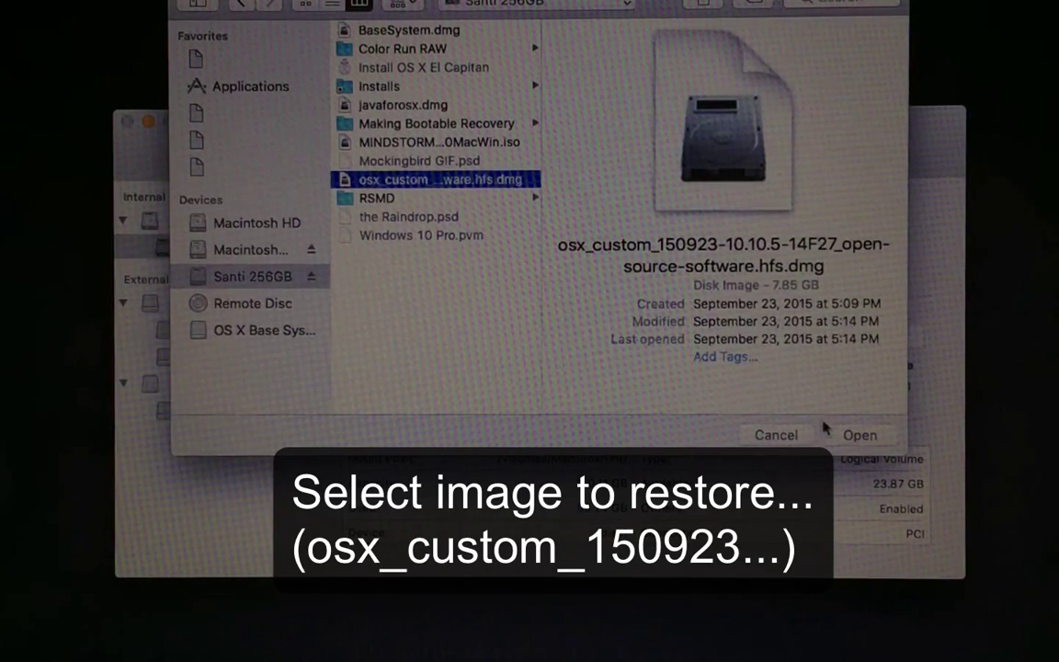
pyautogui.click(839, 437)
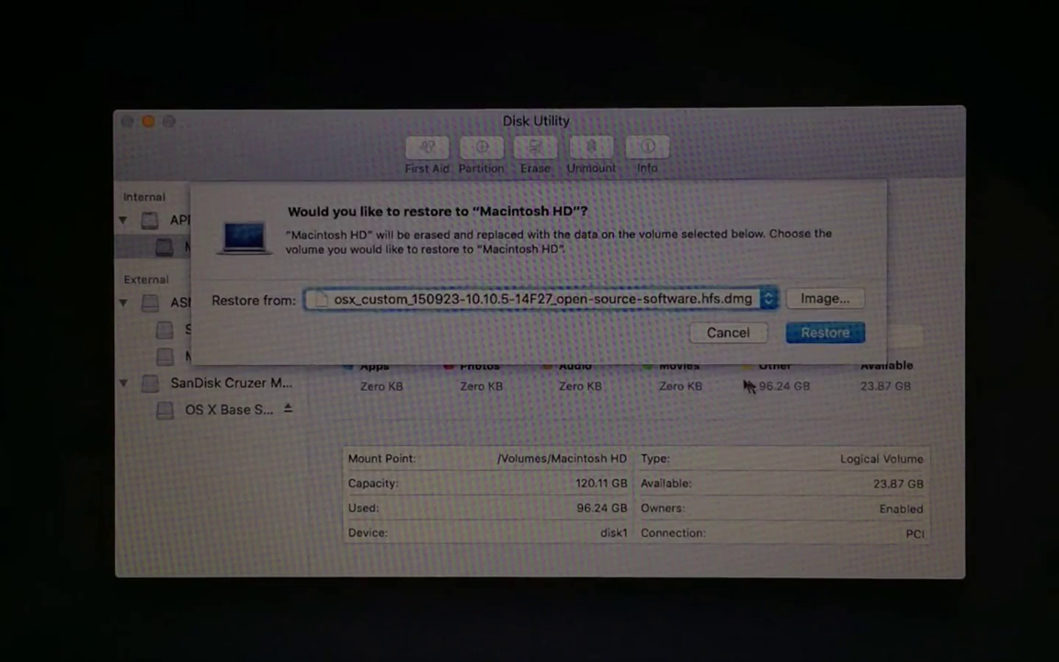